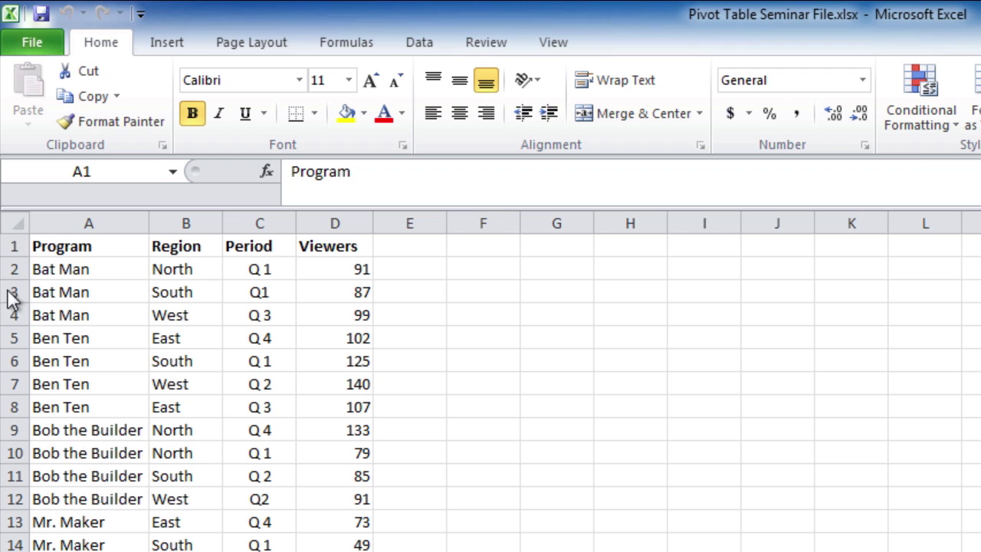
# - Start a new PivotTable from the program viewership data, using the range A1:D44 on Sheet1 as its source
pyautogui.click(91, 246)
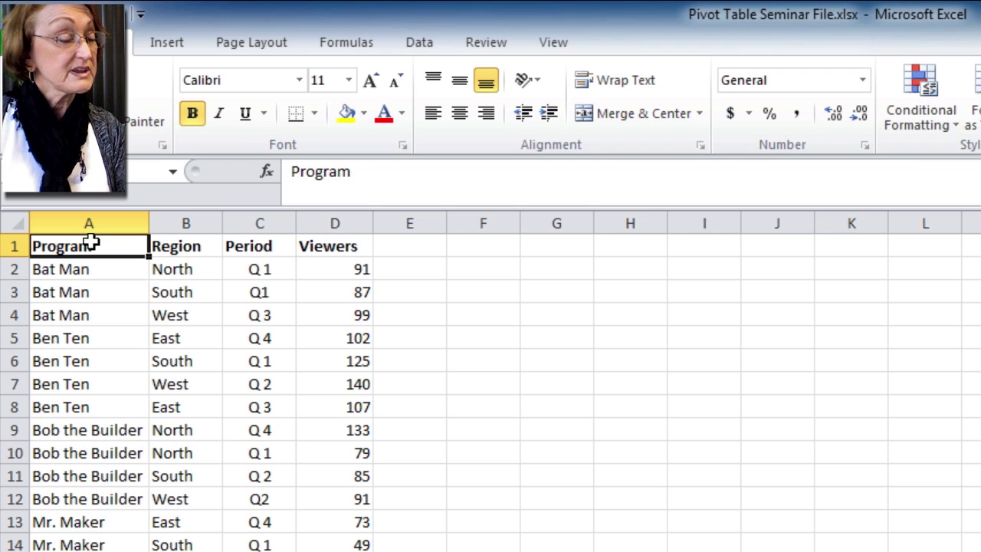
pyautogui.click(166, 43)
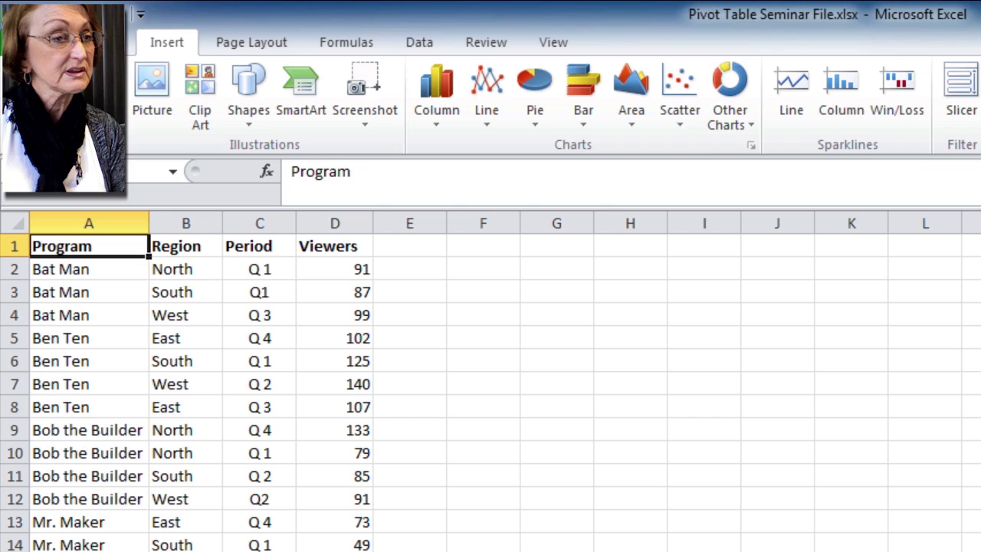
pyautogui.click(42, 78)
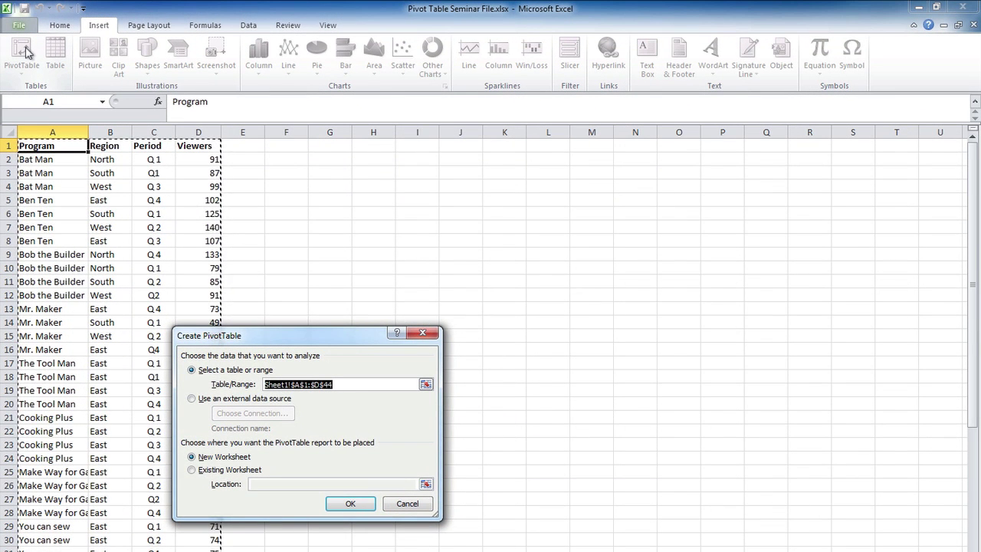
pyautogui.moveTo(314, 336); pyautogui.dragTo(426, 219)
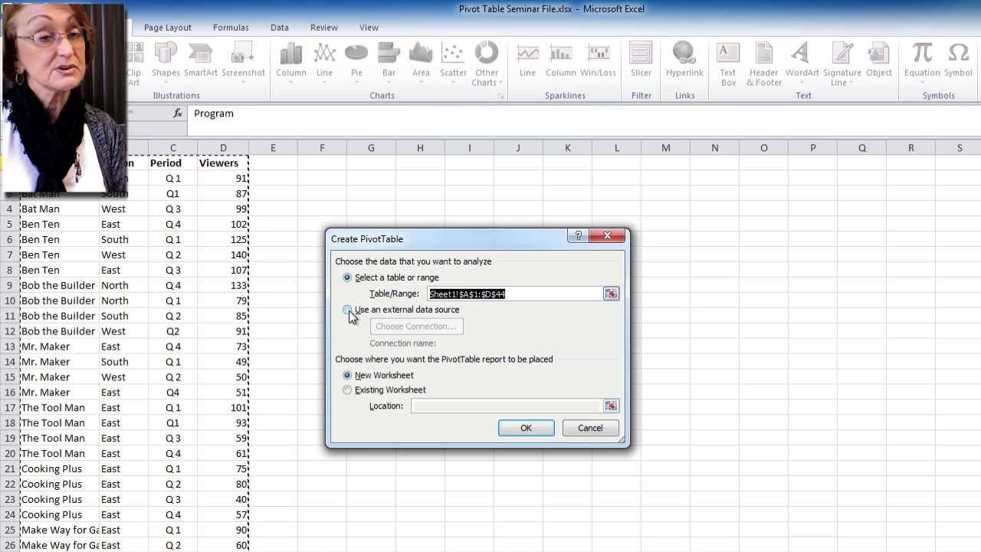
# - Switch the PivotTable source to an external data source and examine the existing connections and browsable data sources without choosing one
pyautogui.click(347, 311)
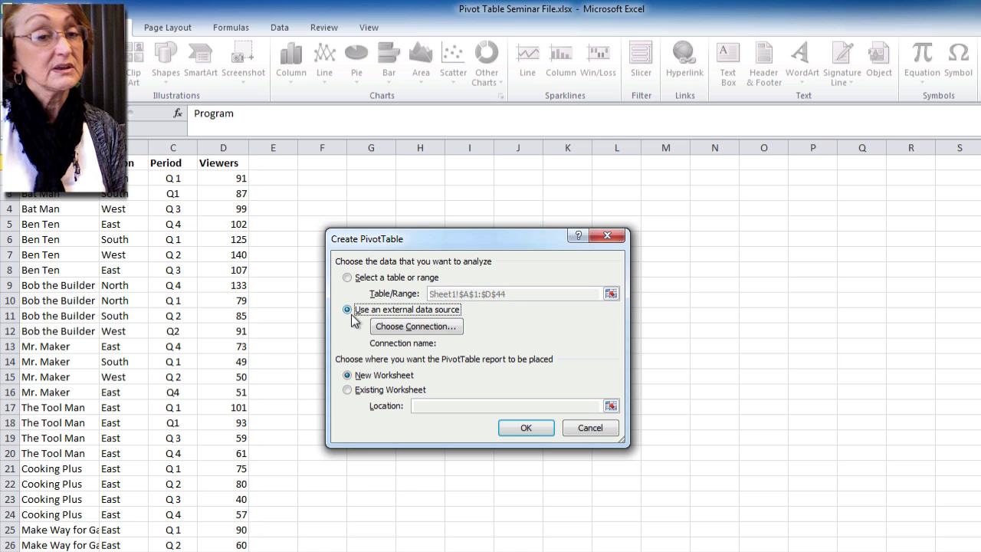
pyautogui.click(413, 327)
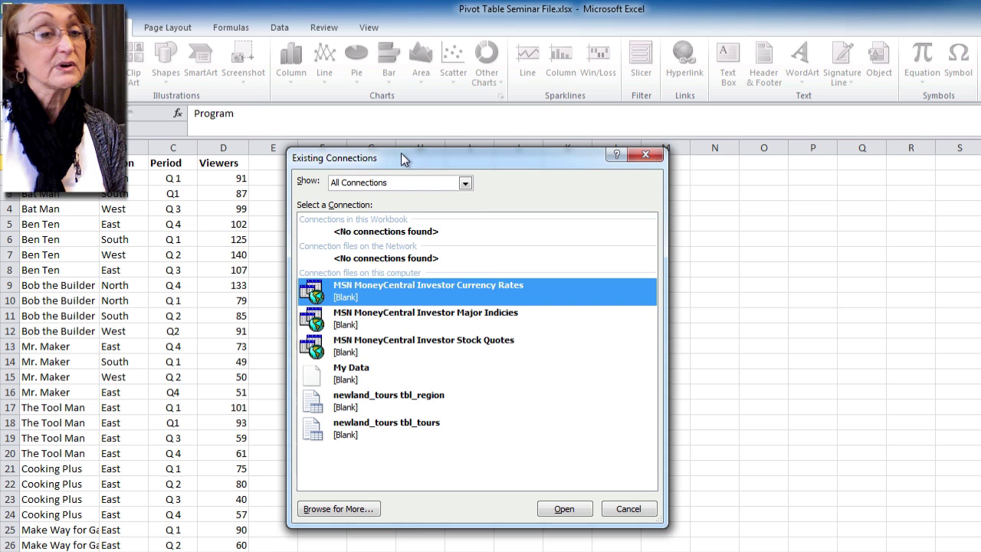
pyautogui.moveTo(444, 164); pyautogui.dragTo(532, 182)
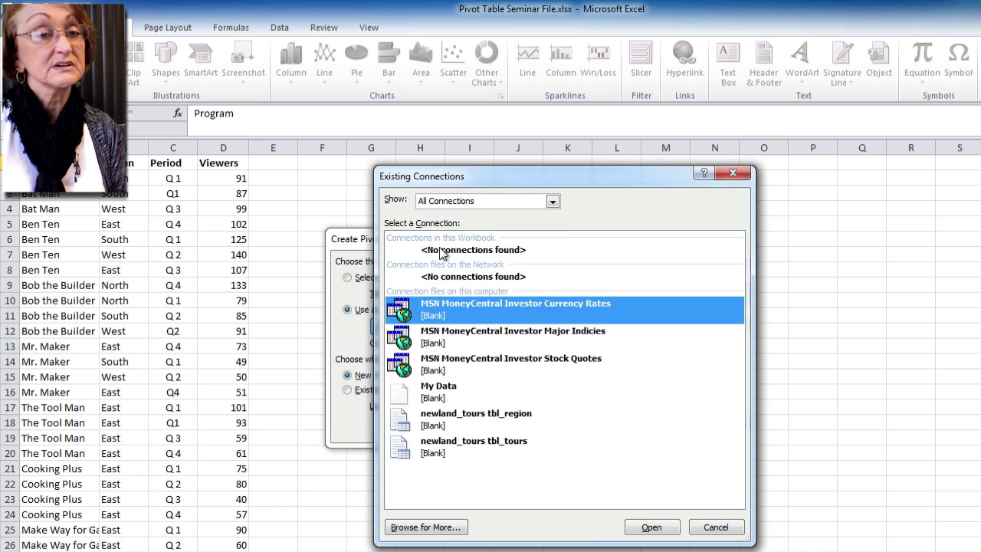
pyautogui.click(438, 532)
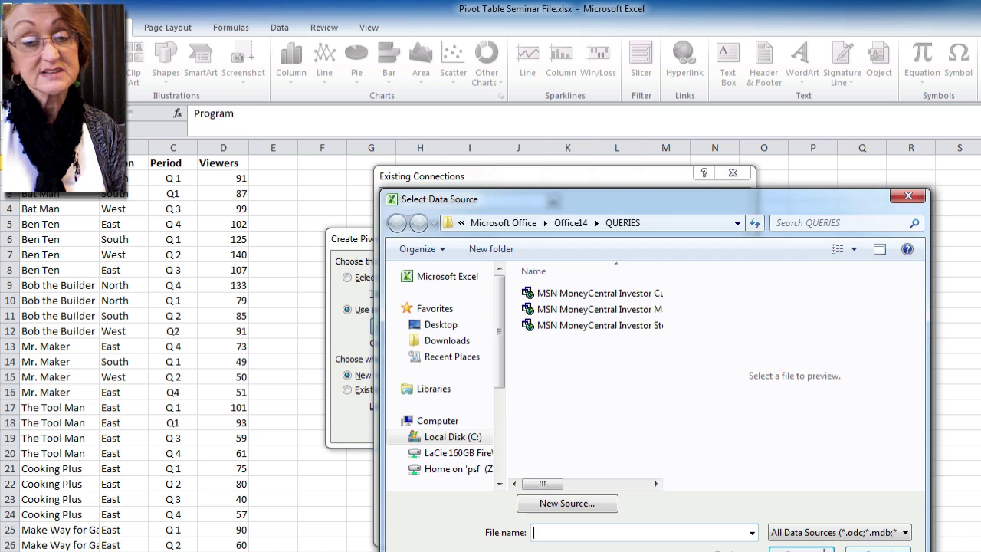
pyautogui.press('Escape')
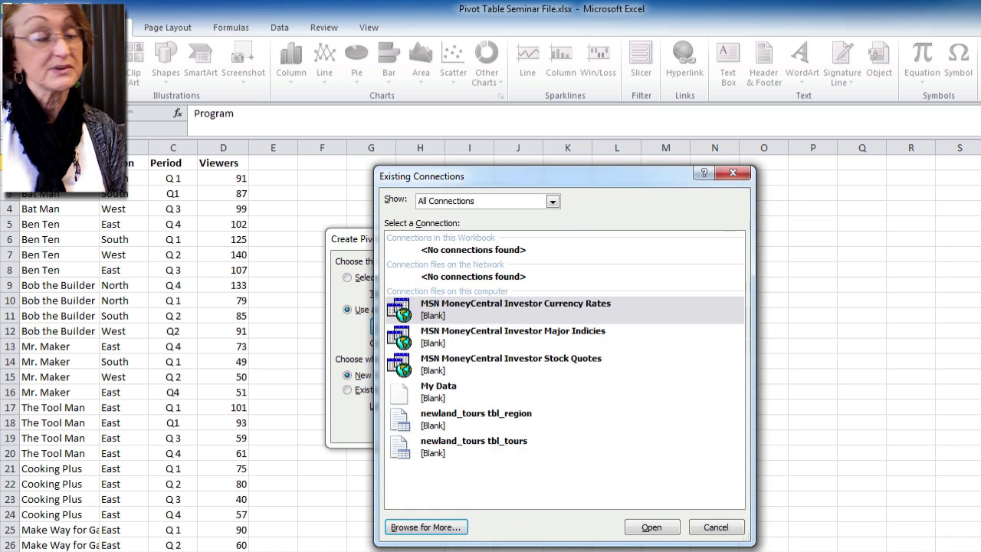
pyautogui.click(732, 528)
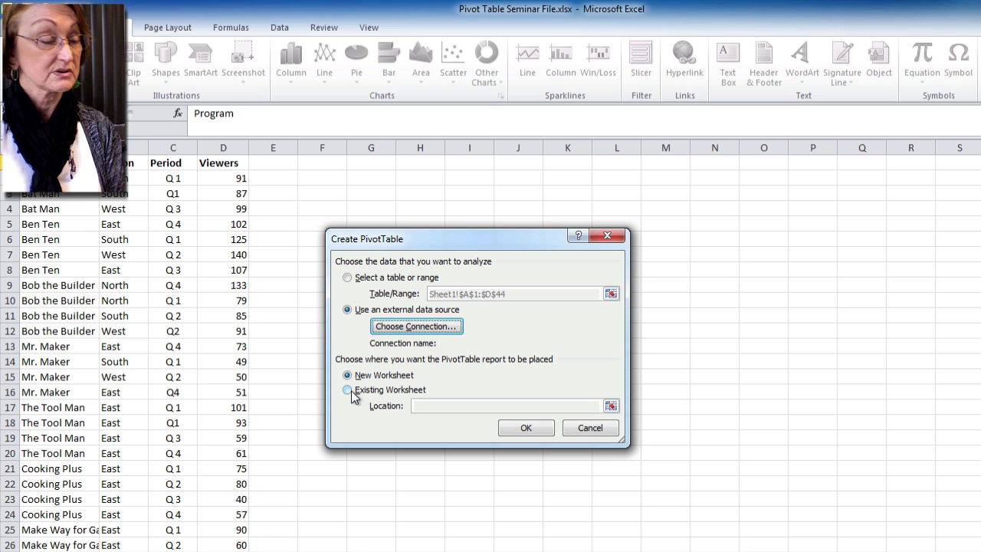
# - Try placing the PivotTable on the existing worksheet at cell N1 of Sheet1, and set the placement back to a new worksheet
pyautogui.click(349, 391)
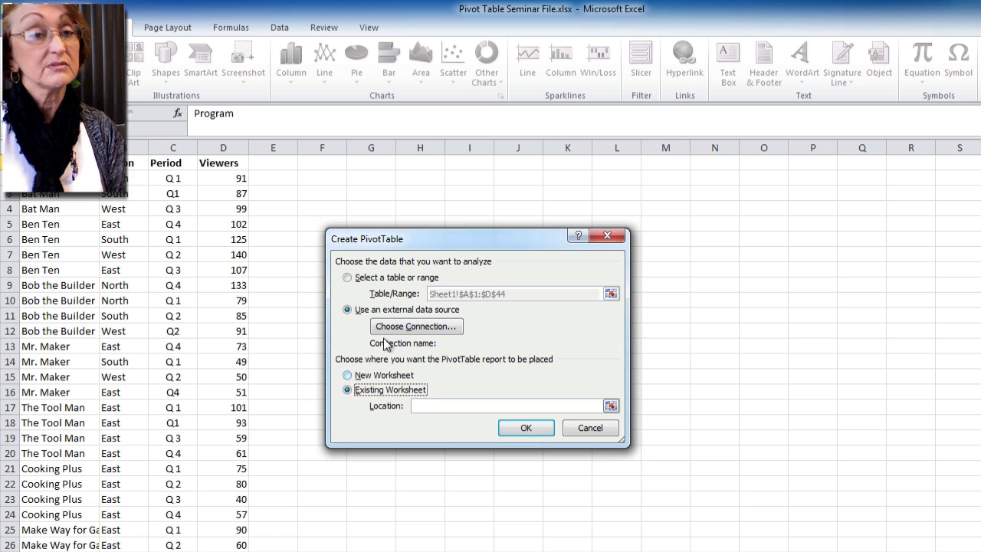
pyautogui.click(710, 161)
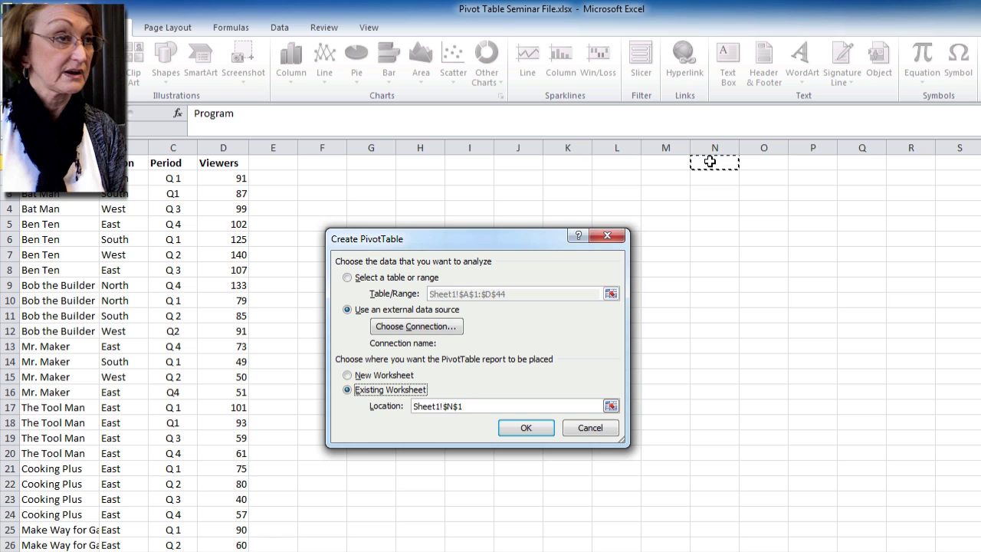
pyautogui.click(347, 375)
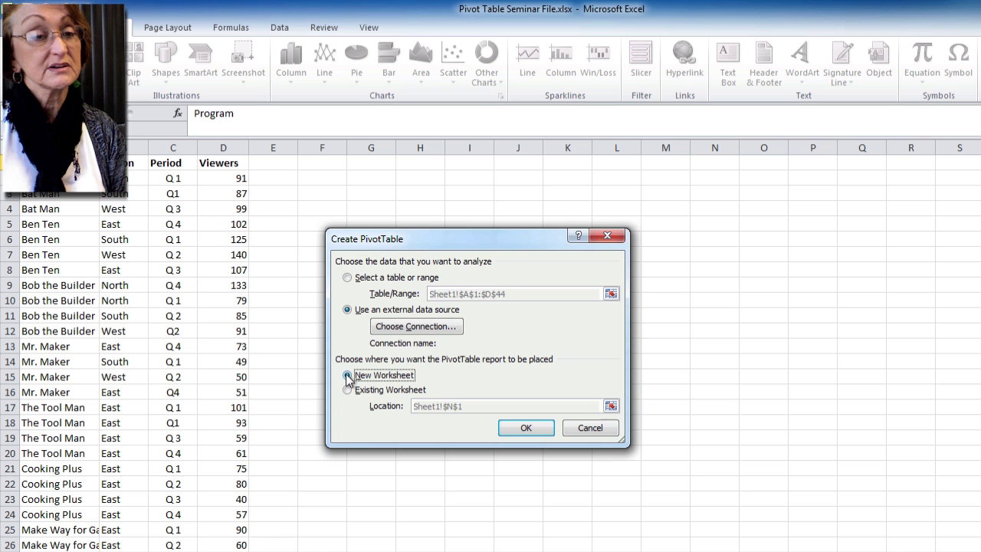
# - Create the PivotTable on a new worksheet with the table range Sheet1!A1:D44 as its data source
pyautogui.click(539, 431)
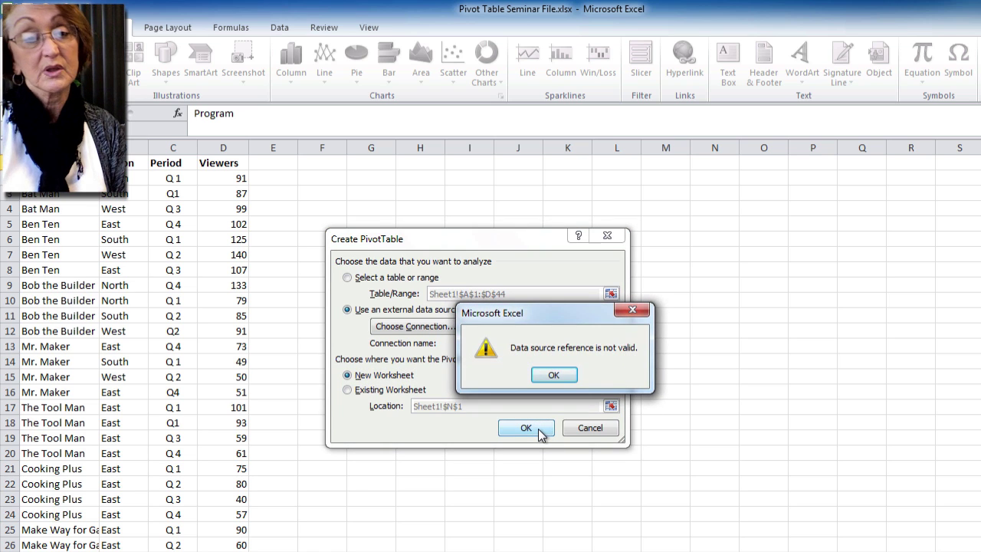
pyautogui.click(546, 375)
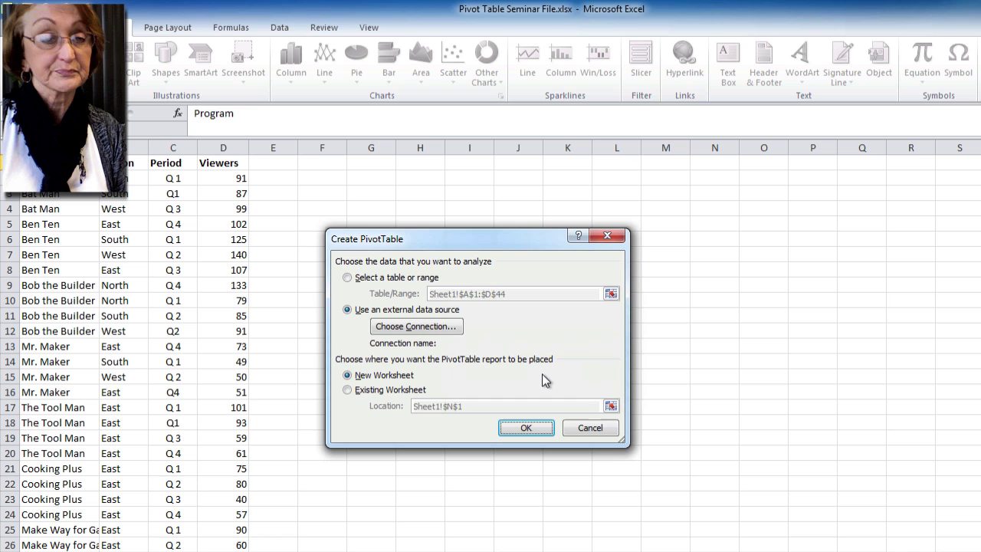
pyautogui.click(348, 278)
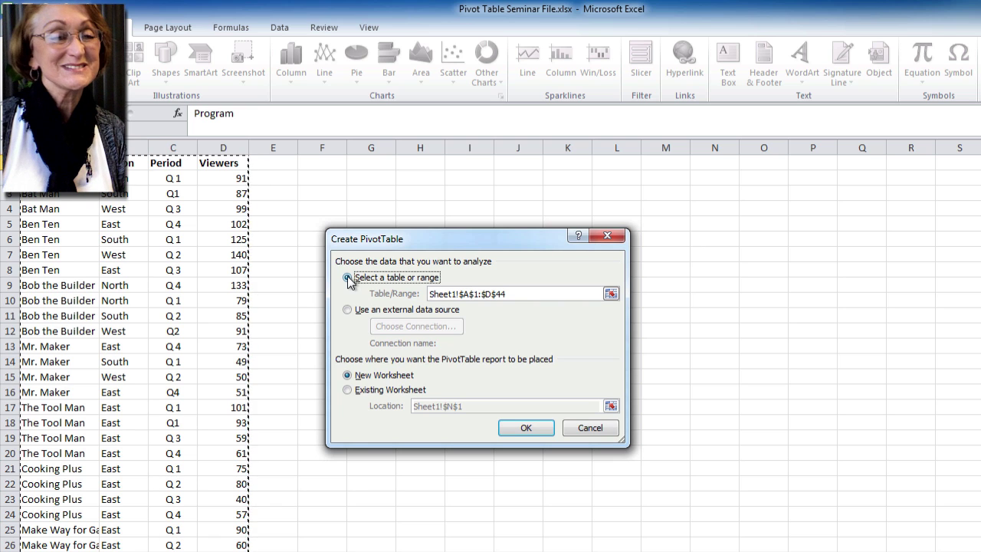
pyautogui.click(521, 429)
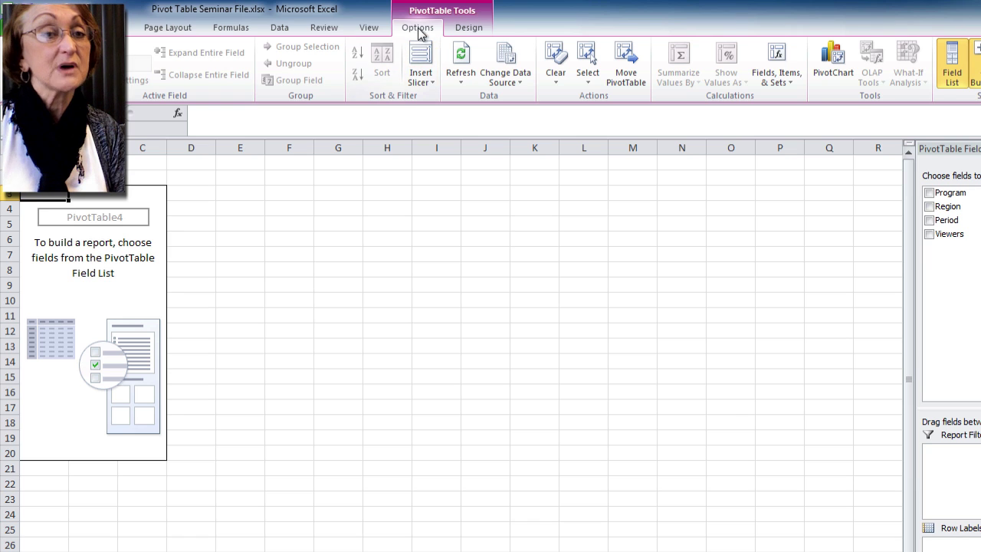
pyautogui.click(460, 32)
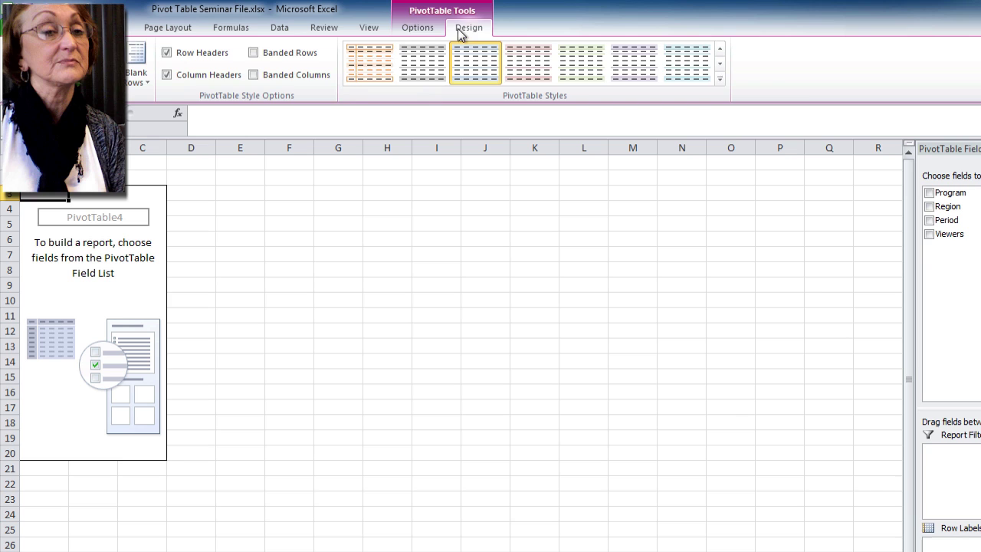
pyautogui.click(421, 31)
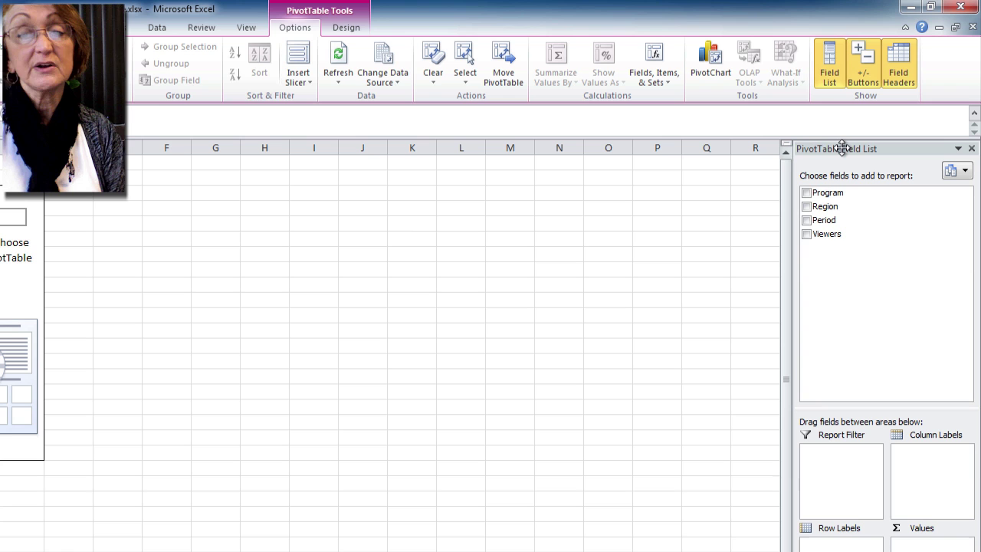
# - Undock the PivotTable Field List so it floats over the sheet, and resize it taller with all four areas clearly visible
pyautogui.moveTo(841, 147); pyautogui.dragTo(576, 180)
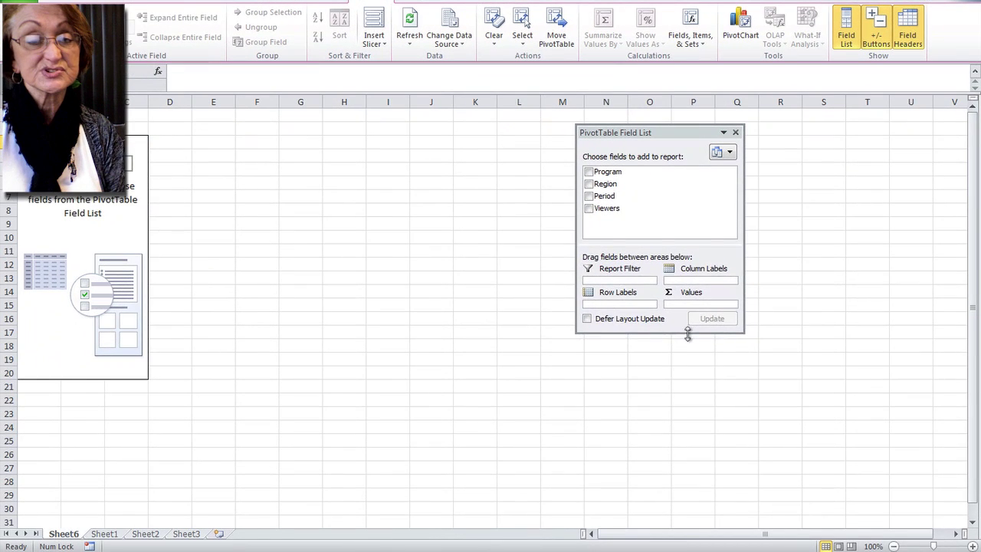
pyautogui.moveTo(687, 333); pyautogui.dragTo(687, 526)
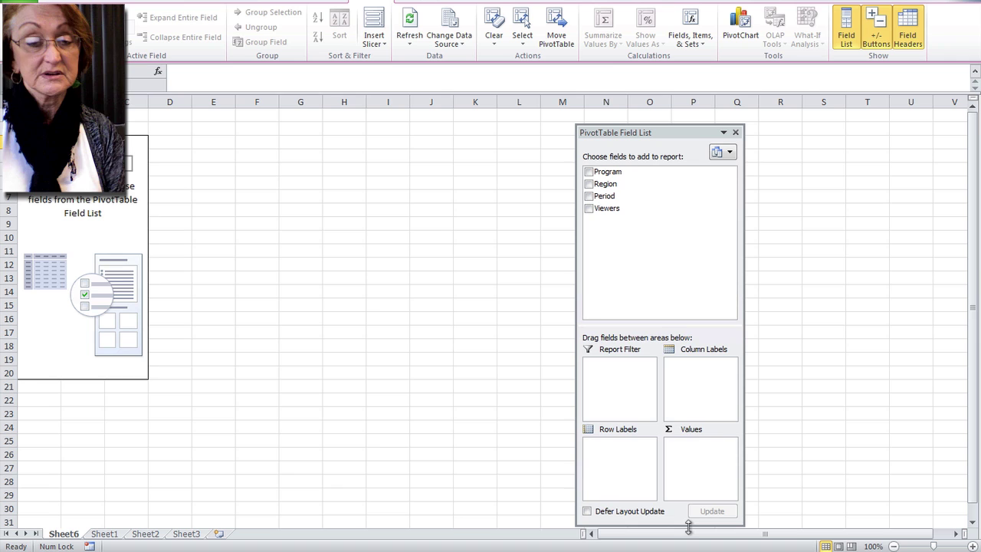
pyautogui.moveTo(743, 273); pyautogui.dragTo(770, 289)
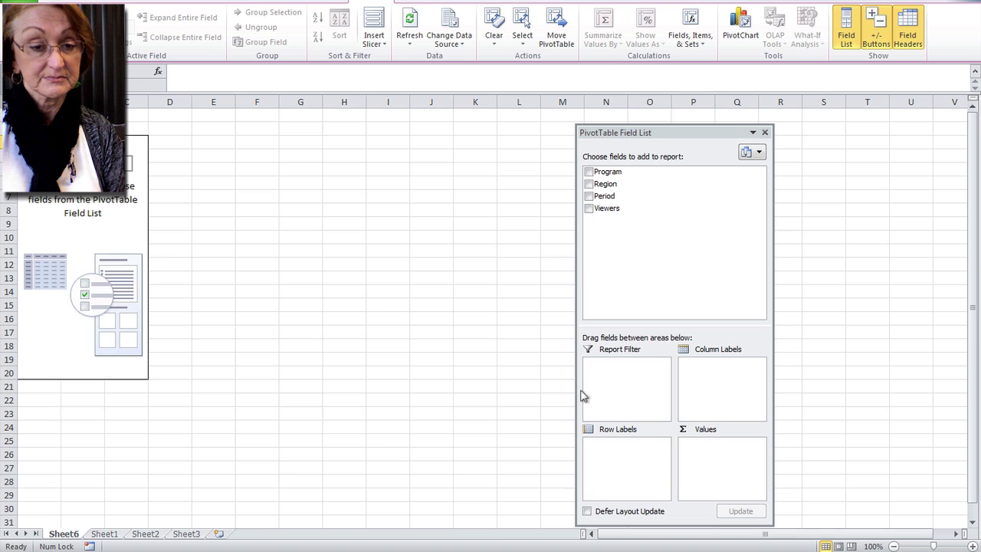
pyautogui.moveTo(575, 268); pyautogui.dragTo(606, 268)
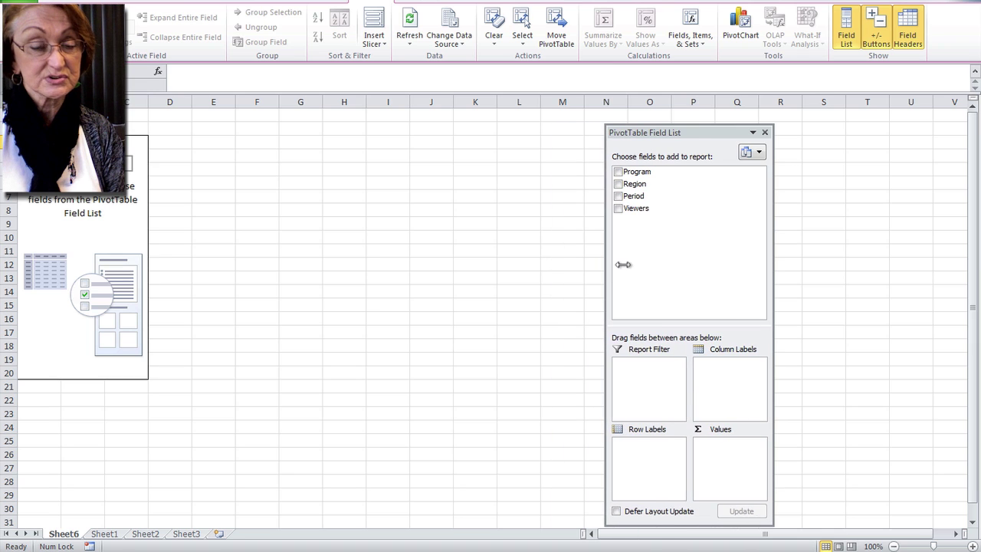
# - Try the Fields Section Only layout for the field list and restore Fields Section and Areas Section Stacked
pyautogui.click(760, 154)
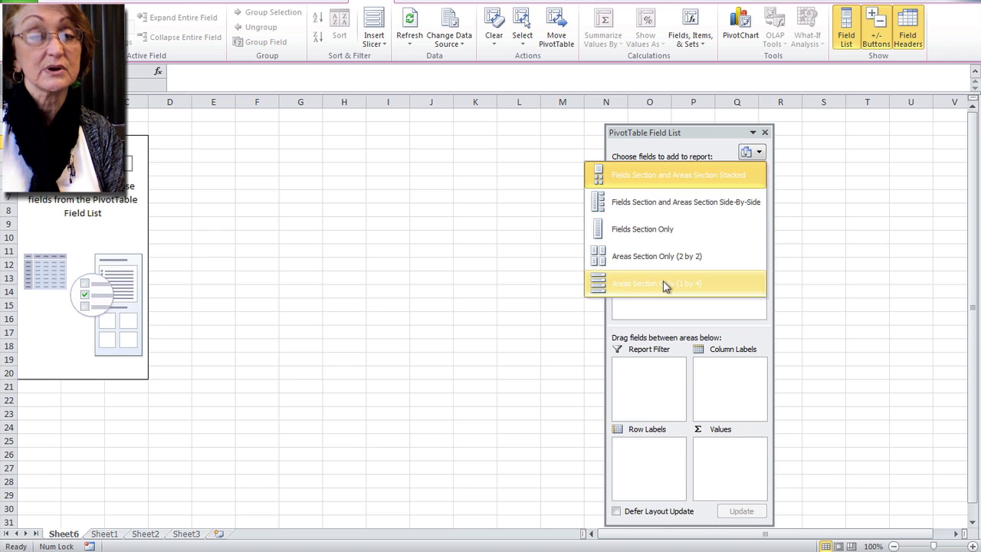
pyautogui.click(633, 175)
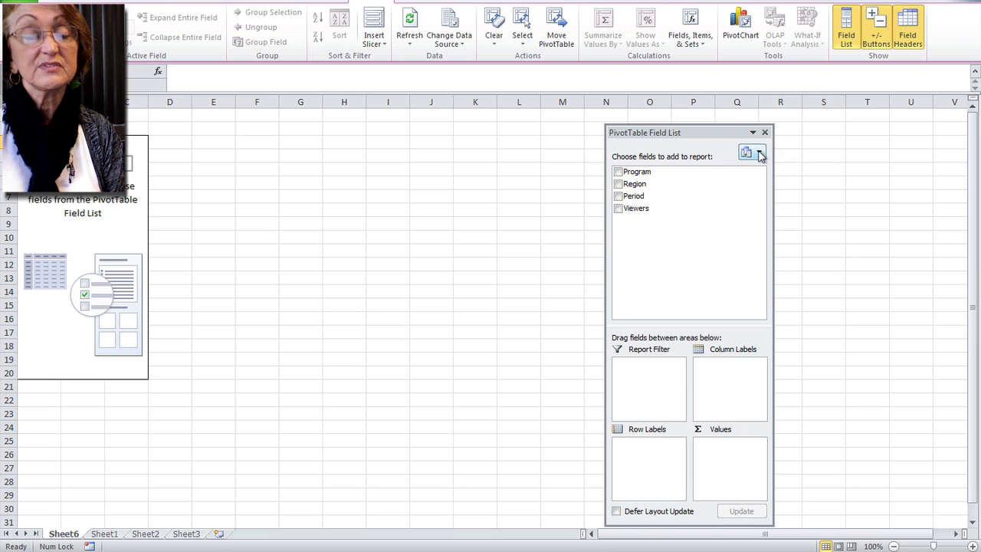
pyautogui.click(757, 152)
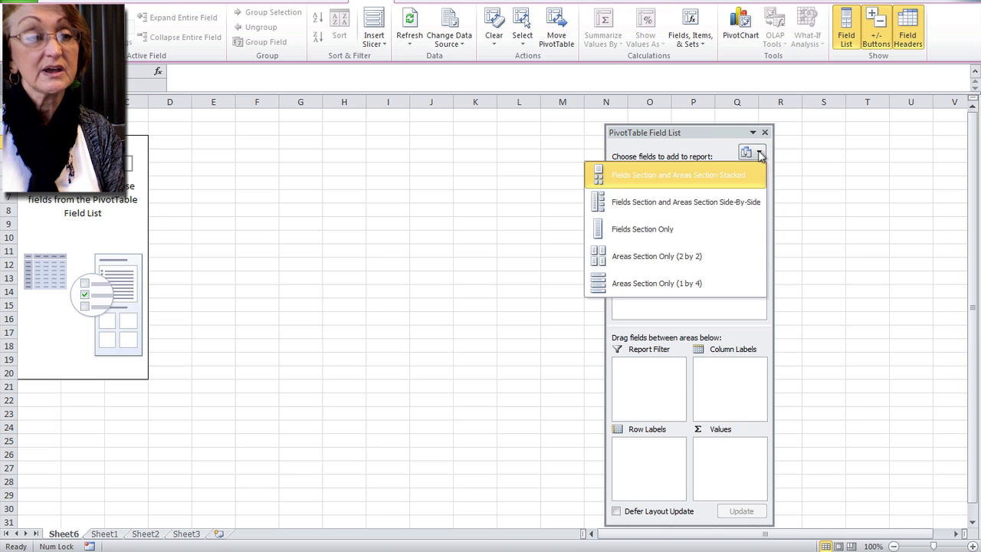
pyautogui.click(652, 232)
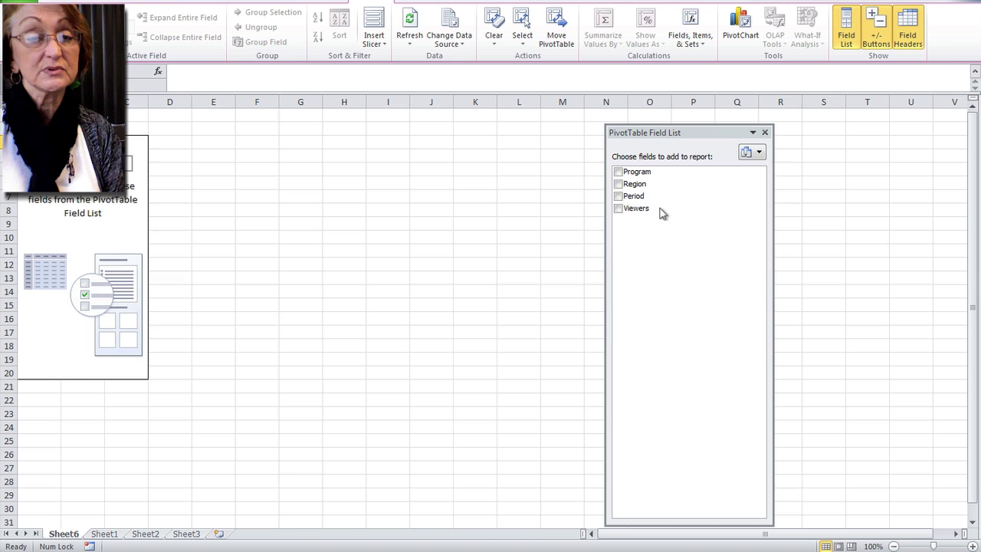
pyautogui.click(758, 153)
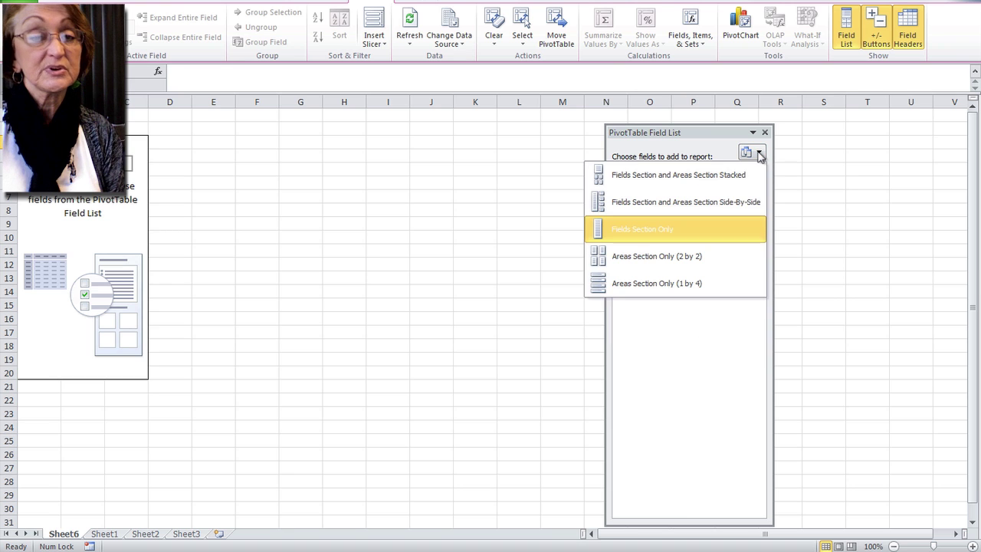
pyautogui.click(677, 180)
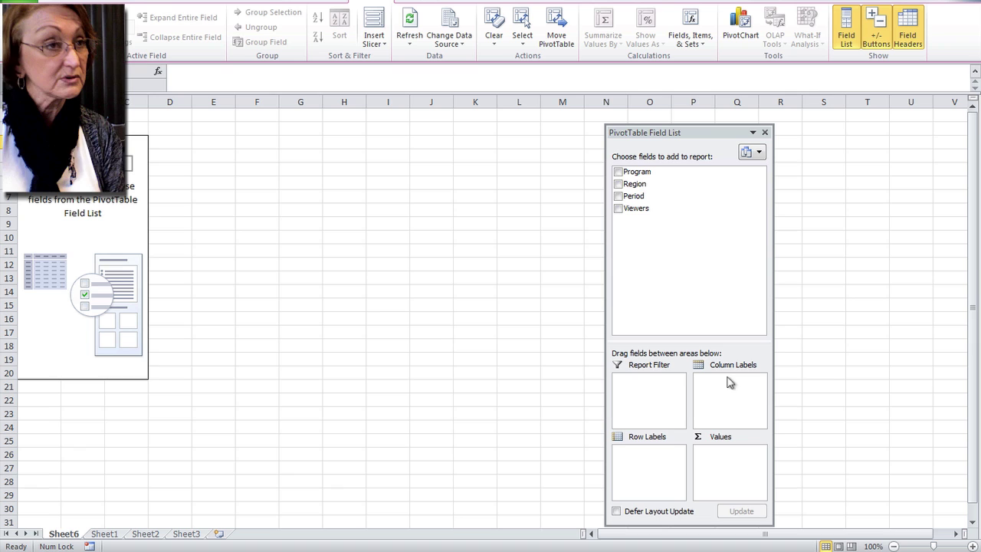
pyautogui.click(759, 153)
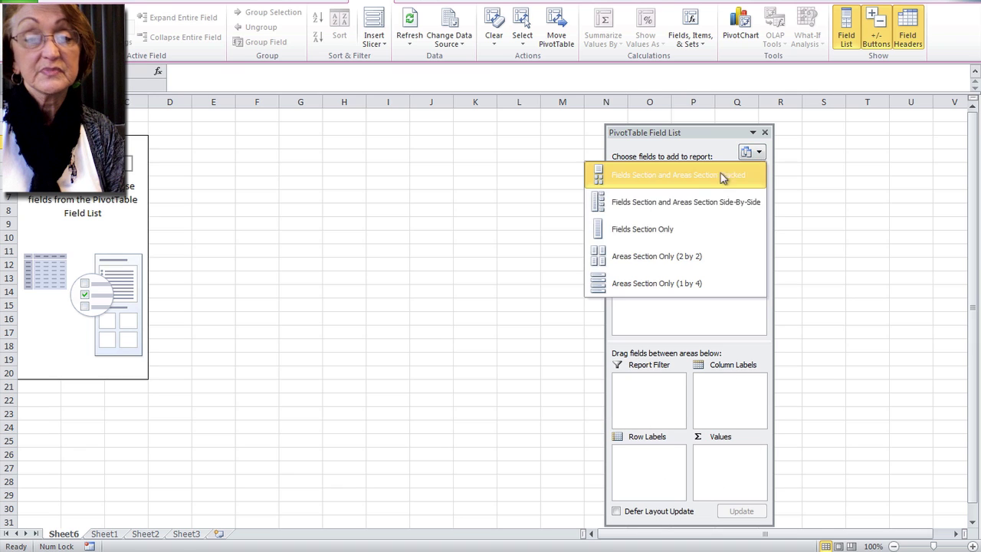
pyautogui.click(648, 229)
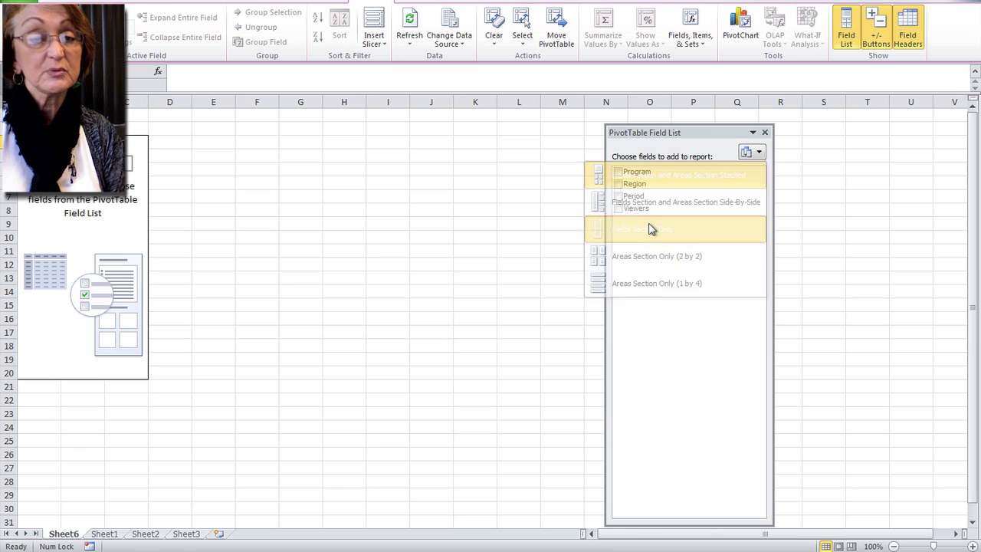
pyautogui.click(758, 153)
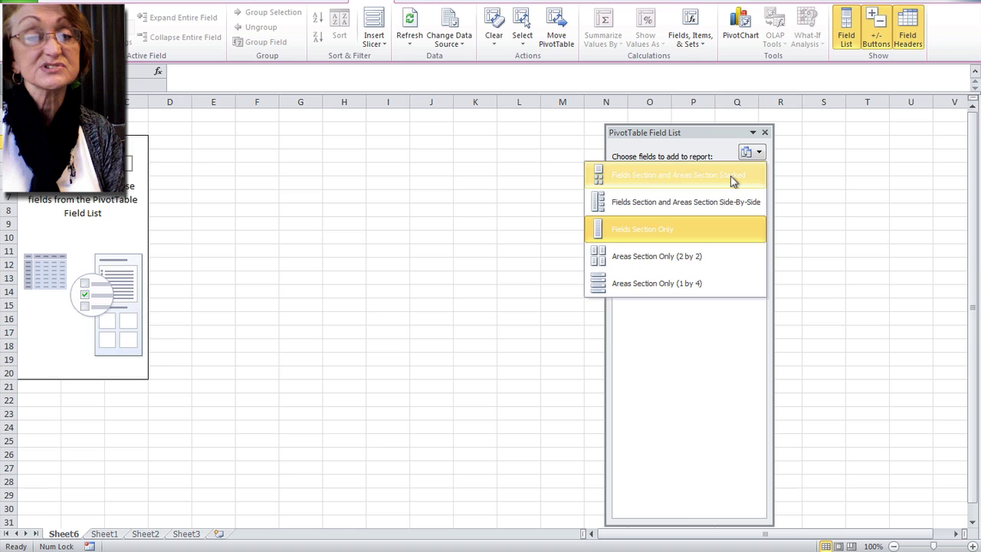
pyautogui.click(732, 177)
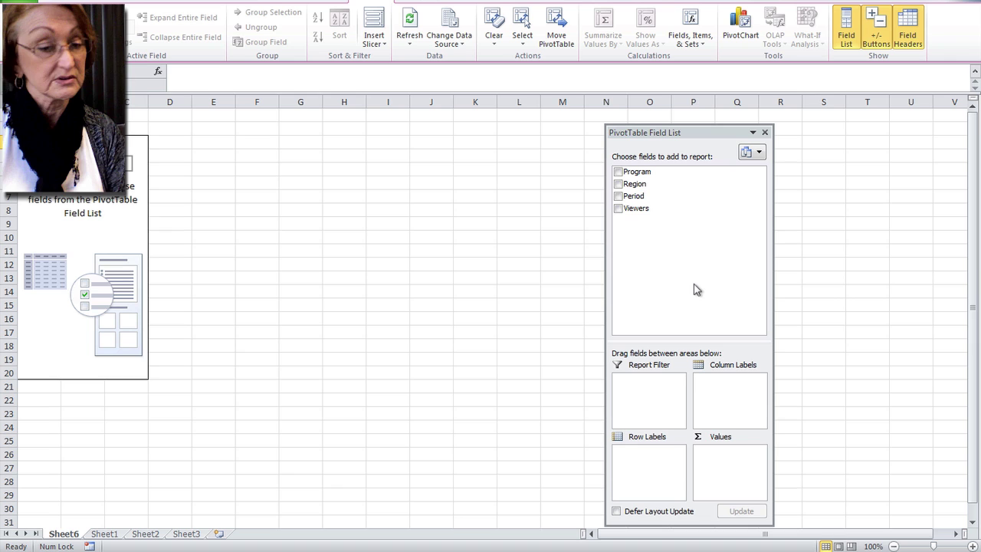
# - Add the Program field to the PivotTable as row labels and select the listed program names
pyautogui.click(618, 173)
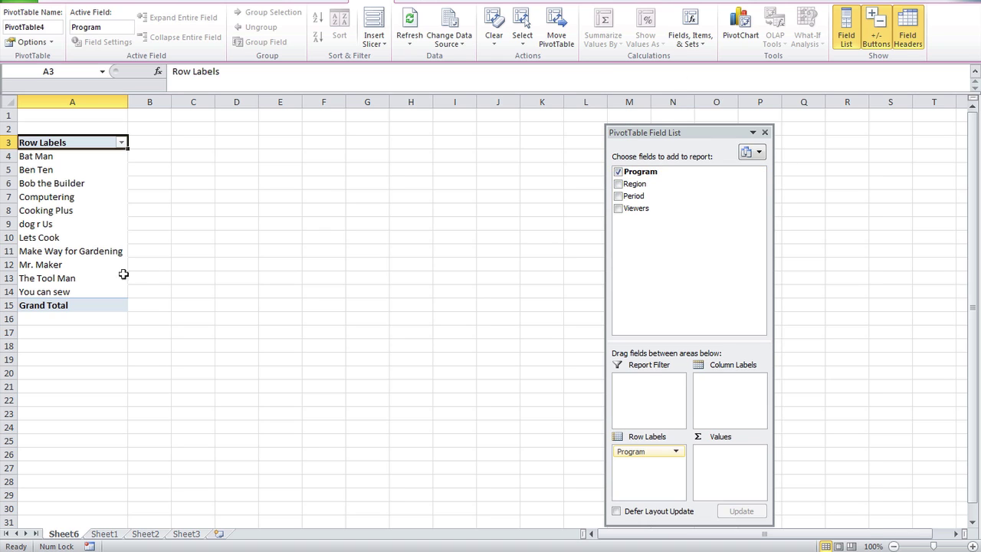
pyautogui.click(64, 188)
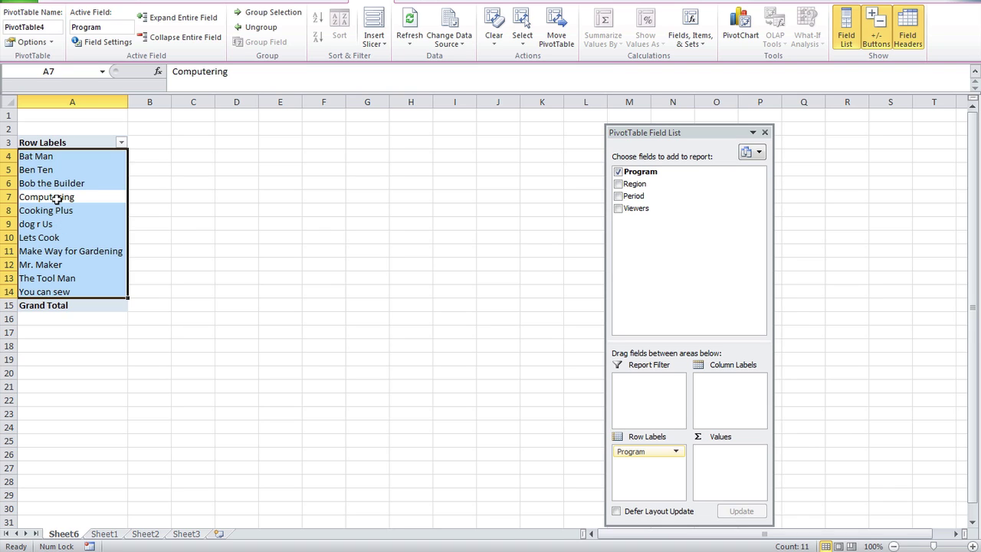
# - Select an empty cell outside the PivotTable to hide its field list, and return to the report's Grand Total label
pyautogui.click(401, 235)
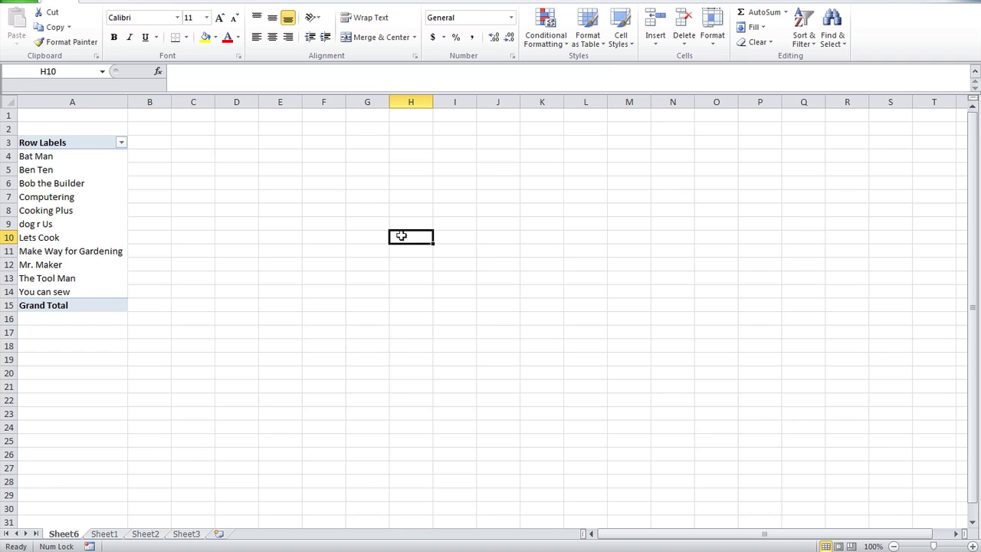
pyautogui.click(68, 190)
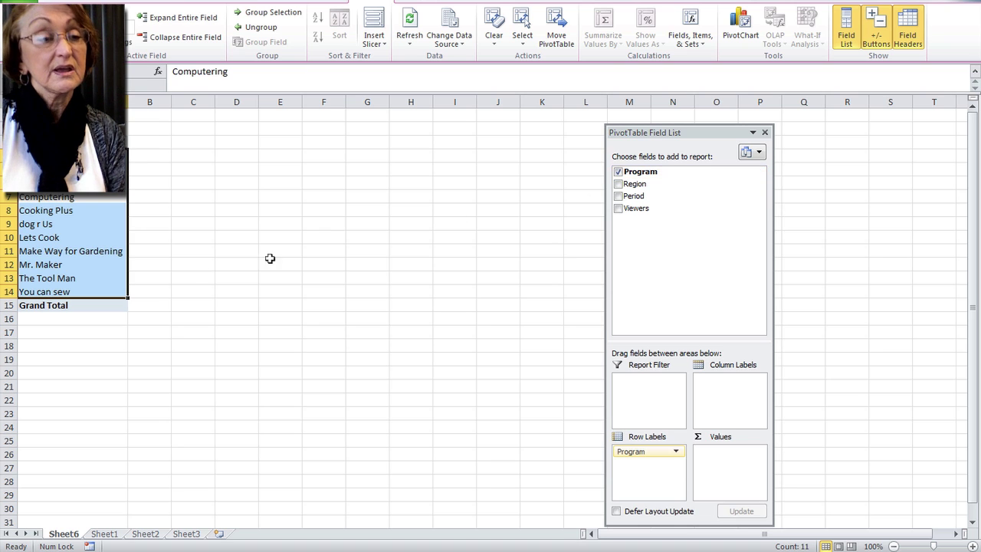
pyautogui.click(90, 305)
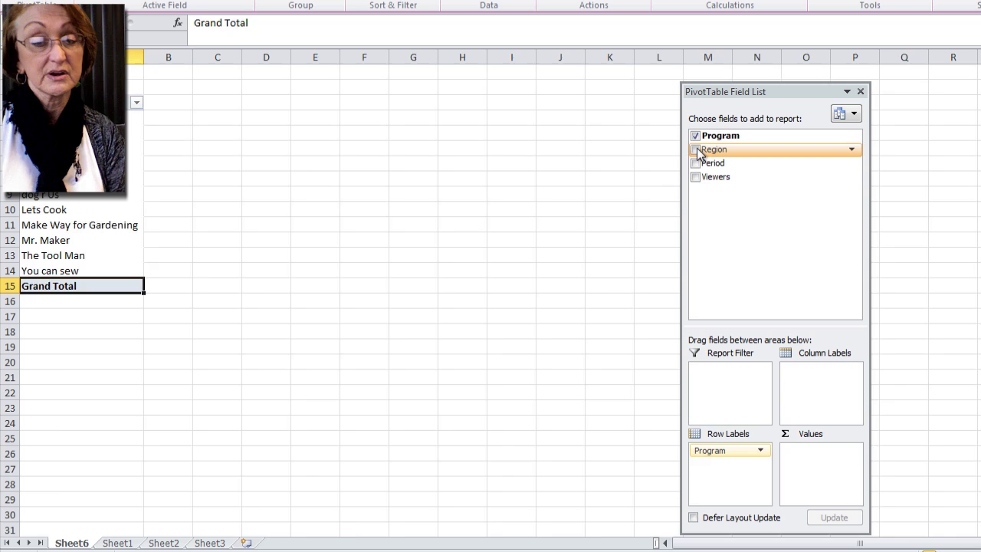
# - Add the Region field to the PivotTable as column labels and the Viewers field as summed values
pyautogui.click(694, 149)
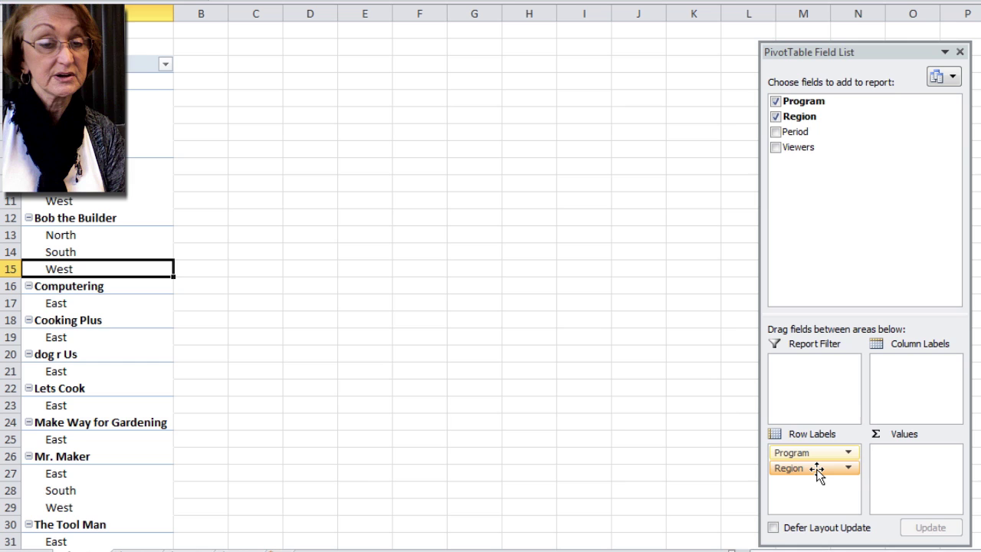
pyautogui.moveTo(817, 473); pyautogui.dragTo(923, 373)
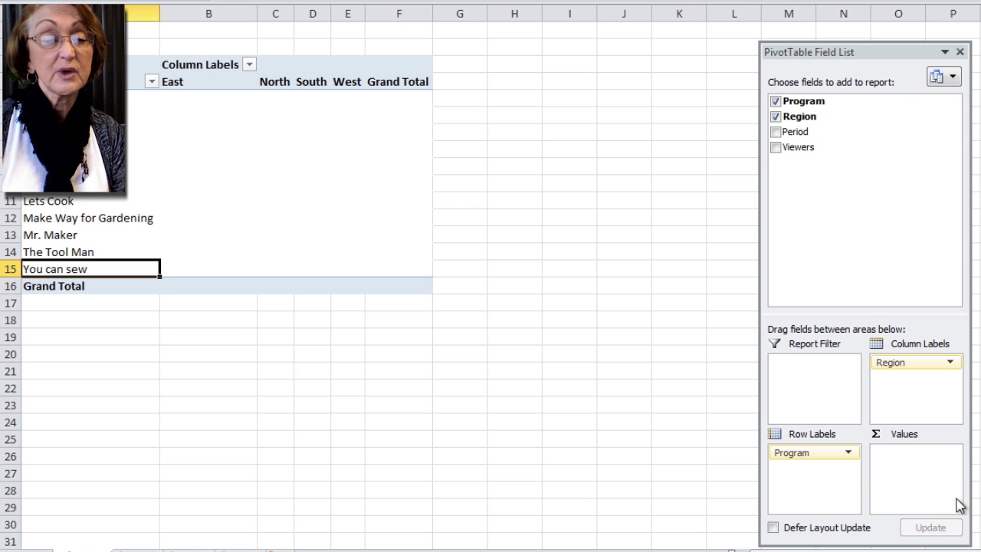
pyautogui.click(775, 147)
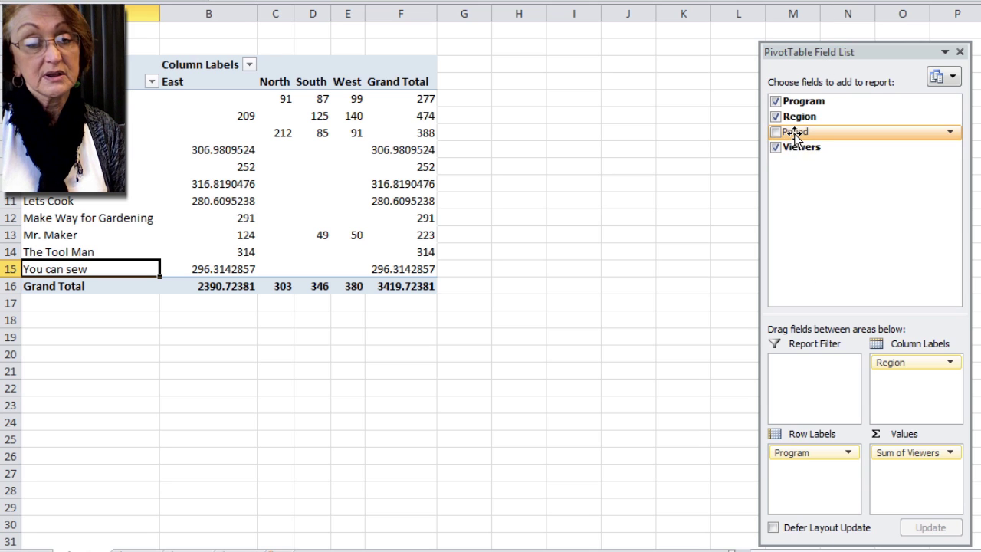
# - Add the Period field as the report filter and check the source data on Sheet1 before returning to Sheet6
pyautogui.moveTo(795, 135); pyautogui.dragTo(809, 366)
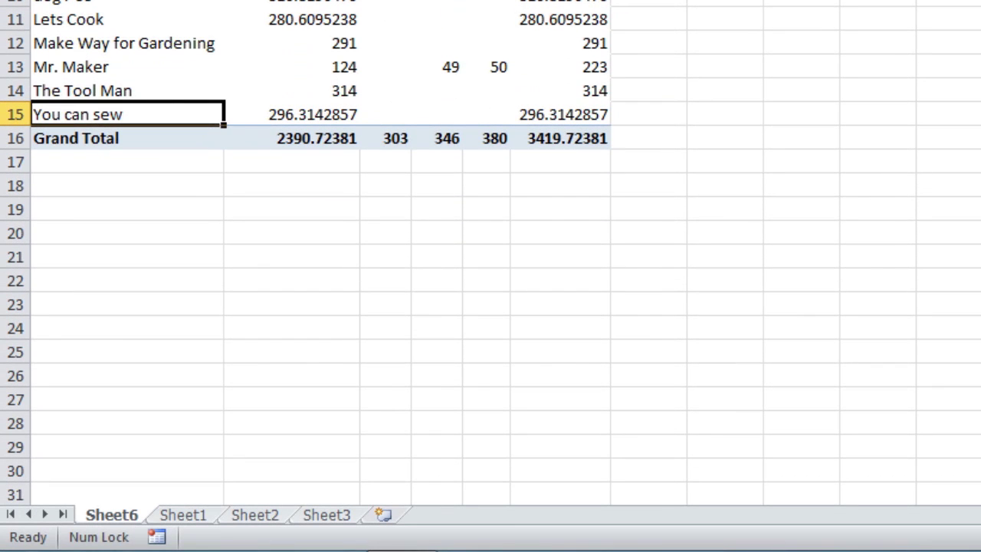
pyautogui.click(183, 514)
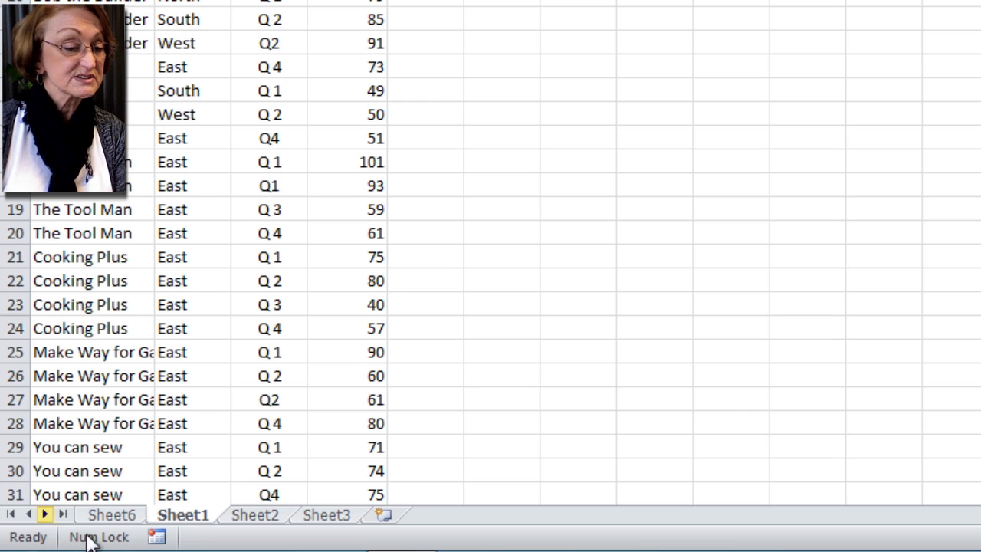
pyautogui.click(103, 516)
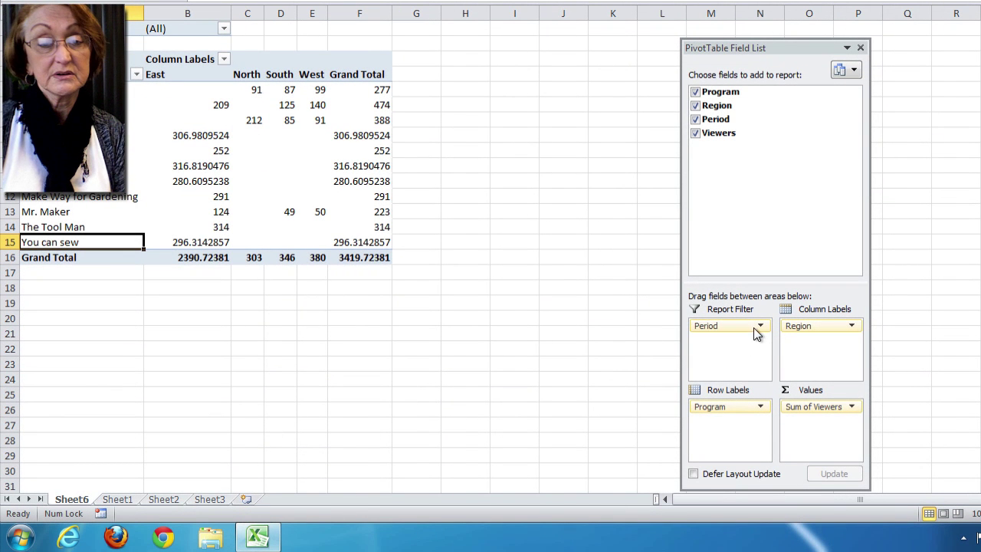
# - Move the Period field from the report filter to the row labels, beneath Program
pyautogui.moveTo(749, 328); pyautogui.dragTo(731, 419)
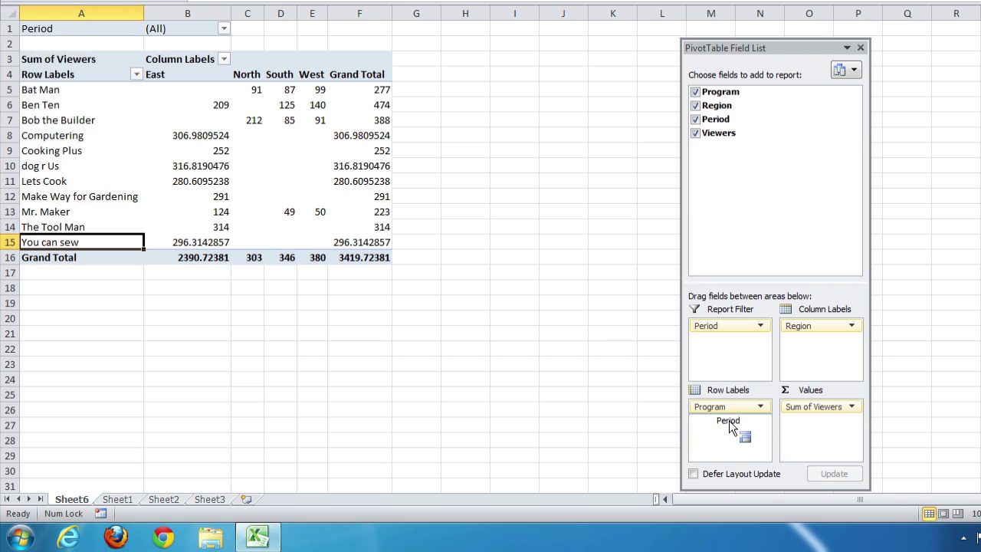
pyautogui.moveTo(730, 427); pyautogui.dragTo(730, 426)
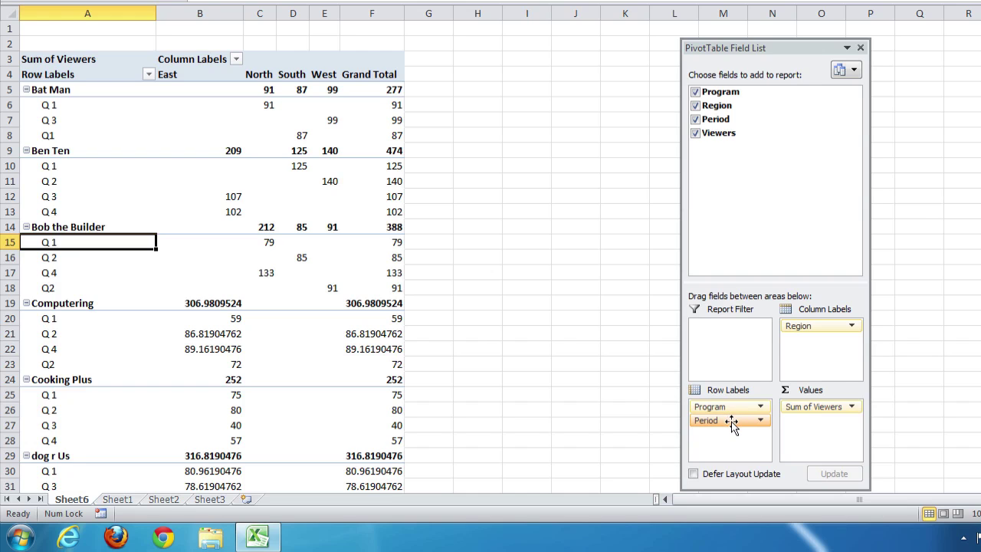
# - Move the Period field from the row labels to the column labels, and make Region the report filter
pyautogui.moveTo(732, 426); pyautogui.dragTo(818, 342)
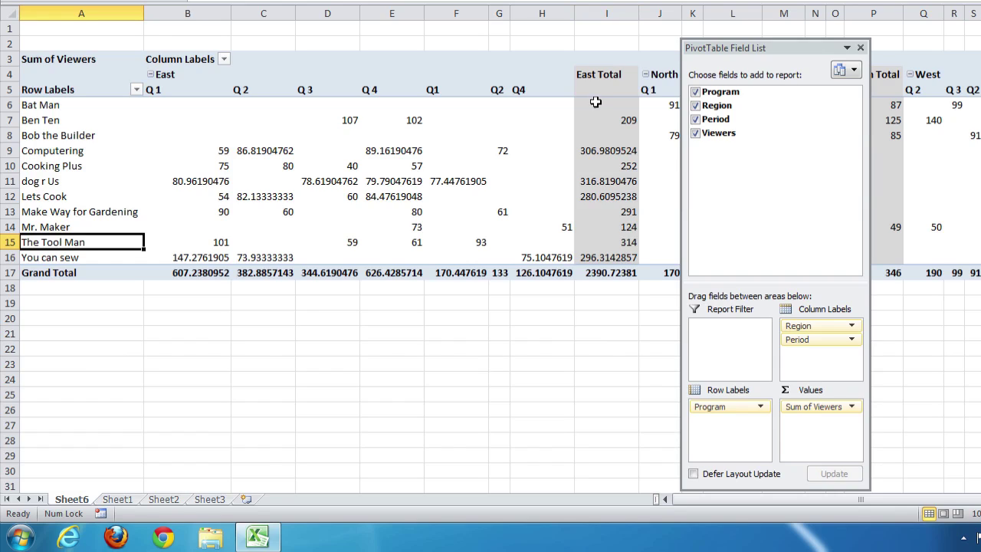
pyautogui.moveTo(617, 240)
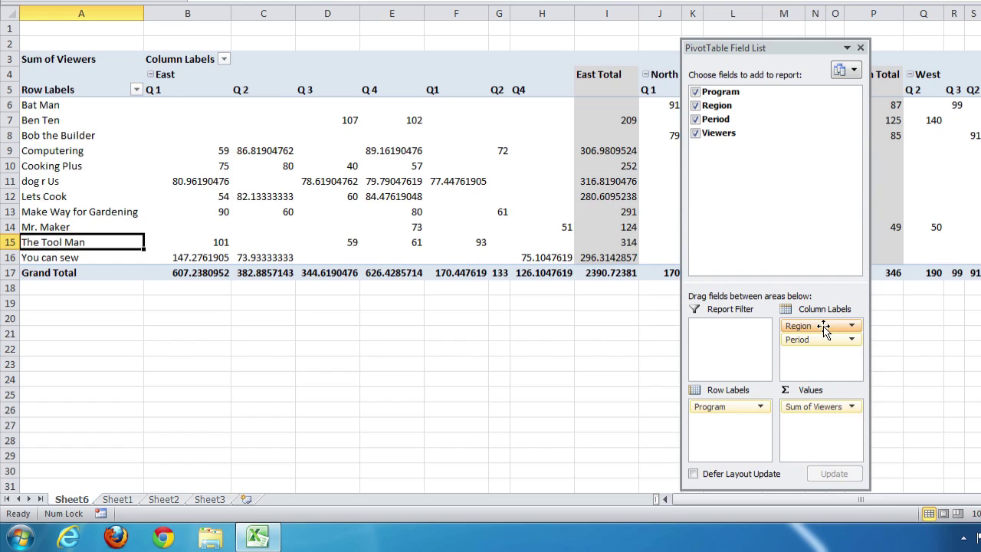
pyautogui.moveTo(823, 328); pyautogui.dragTo(720, 334)
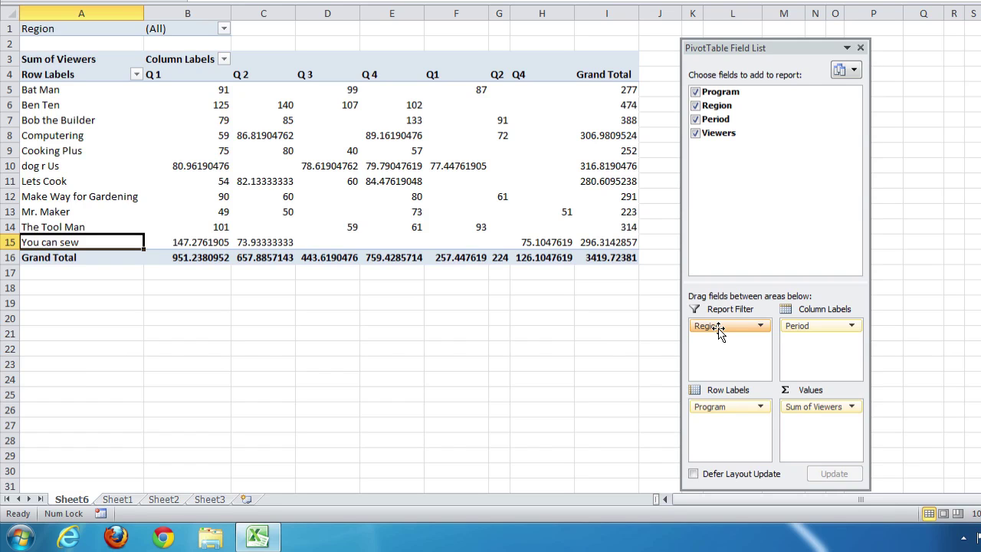